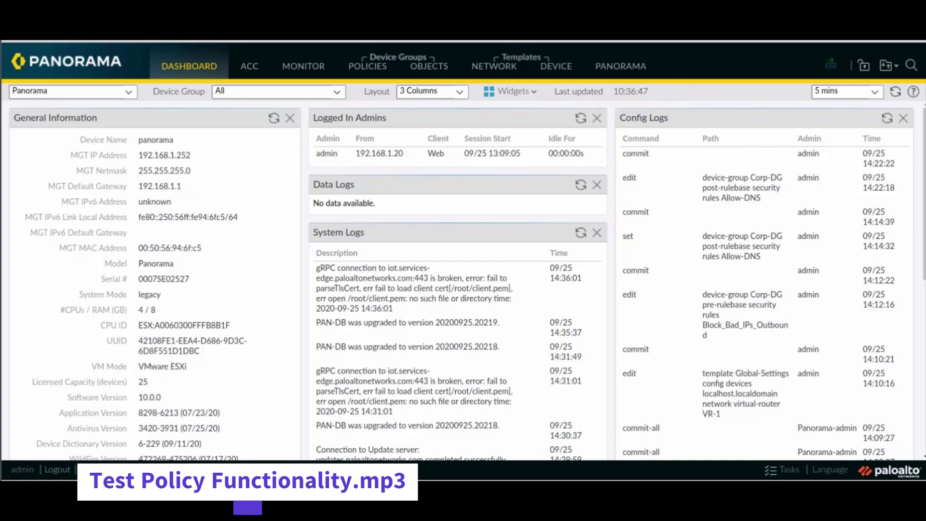
- Show Corp-DG's Security Post Rules and select the Allow-DNS rule
click(379, 70)
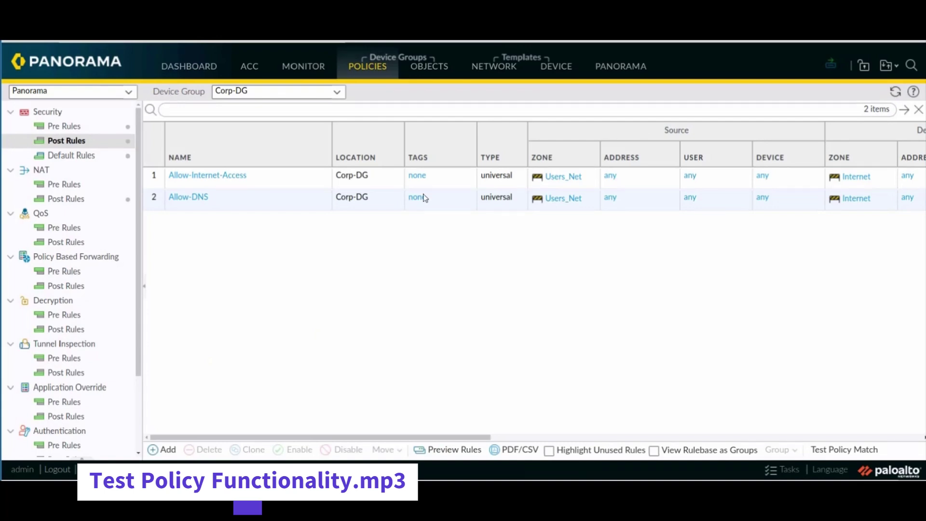
click(256, 207)
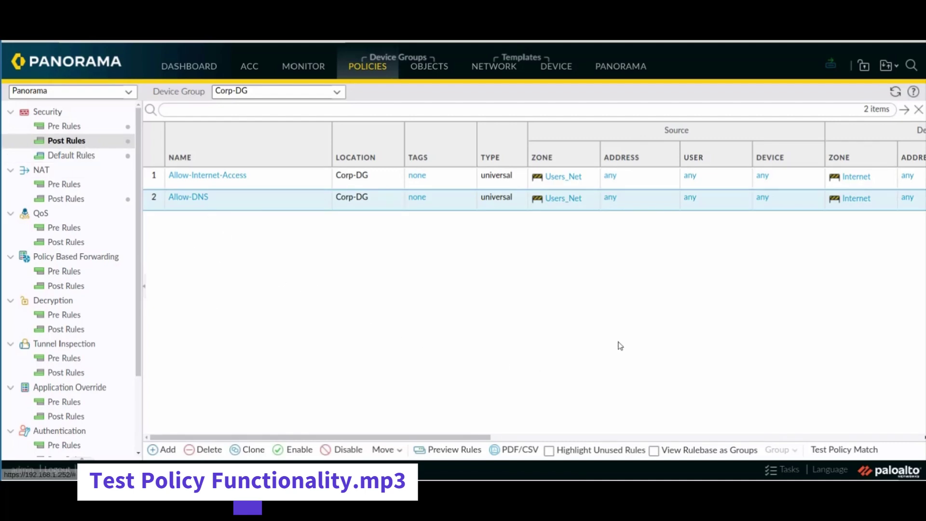
click(337, 94)
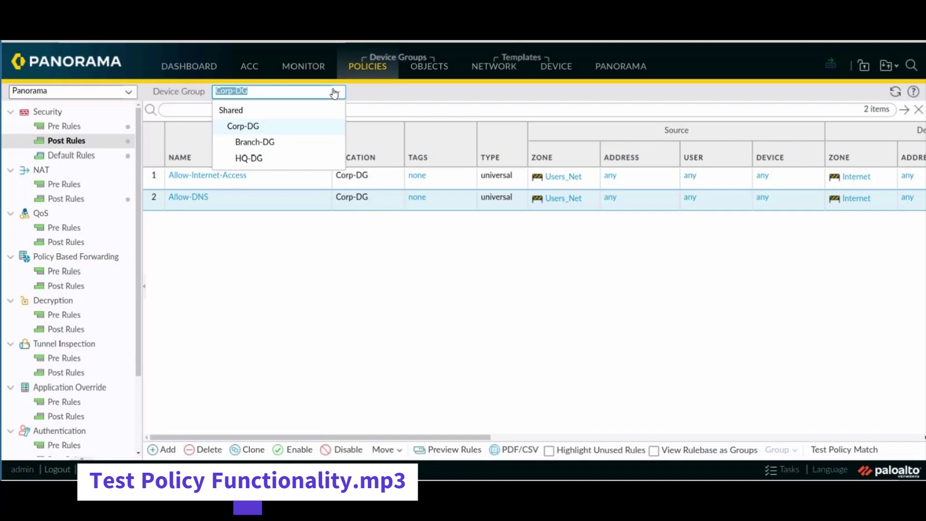
click(517, 306)
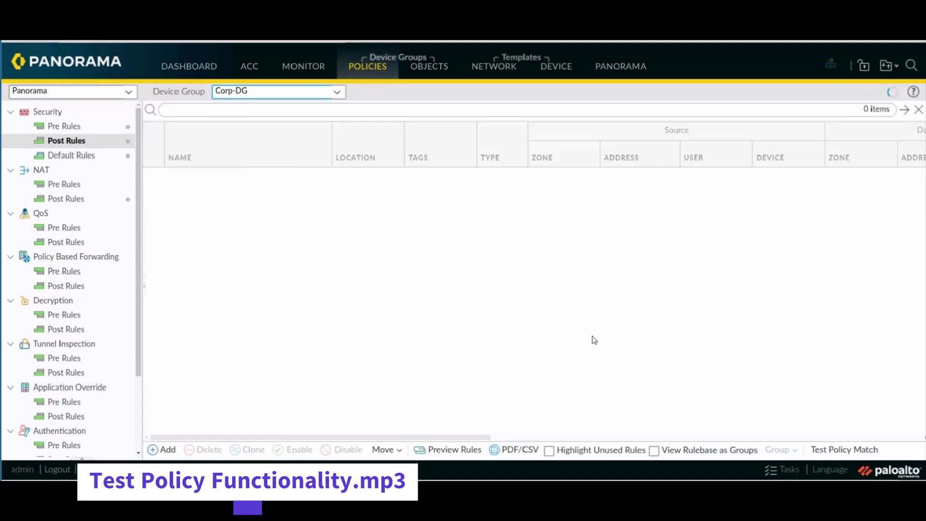
- View the inherited rules in Branch-DG and HQ-DG, then return to Corp-DG
click(337, 93)
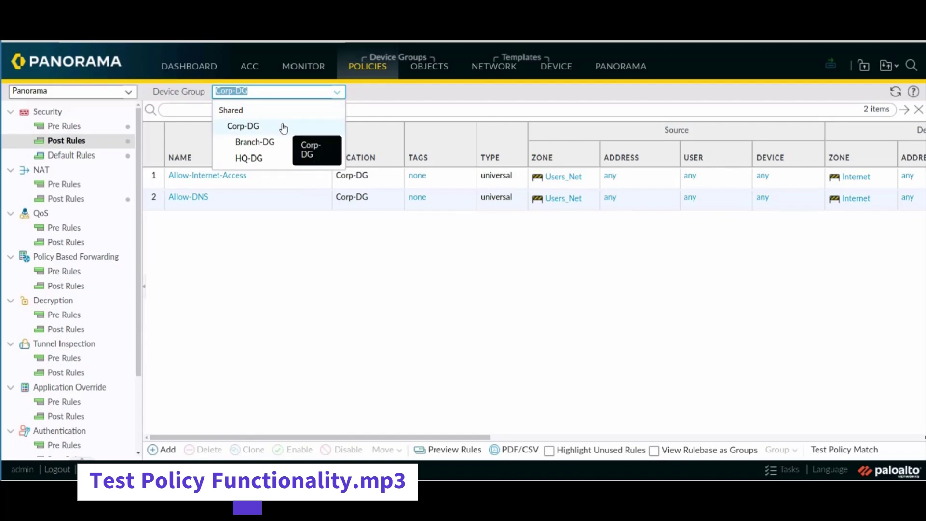
click(260, 141)
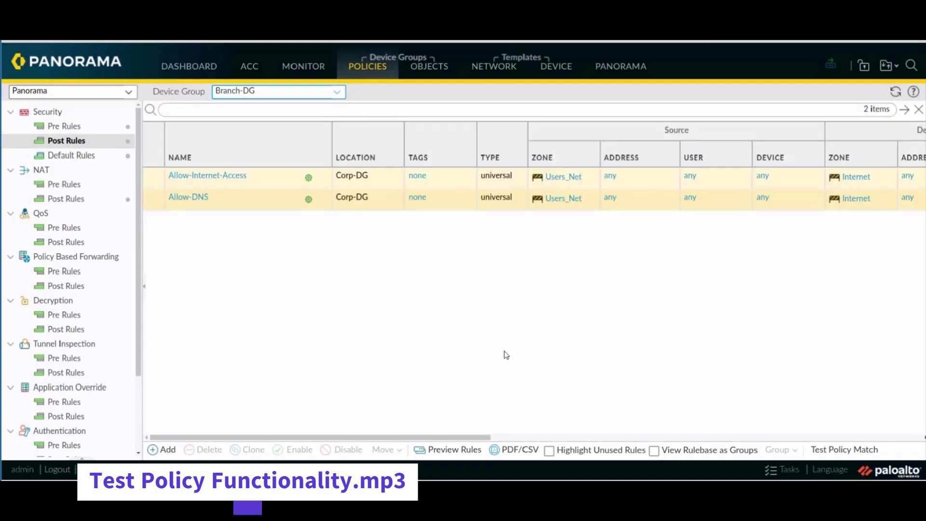
click(341, 93)
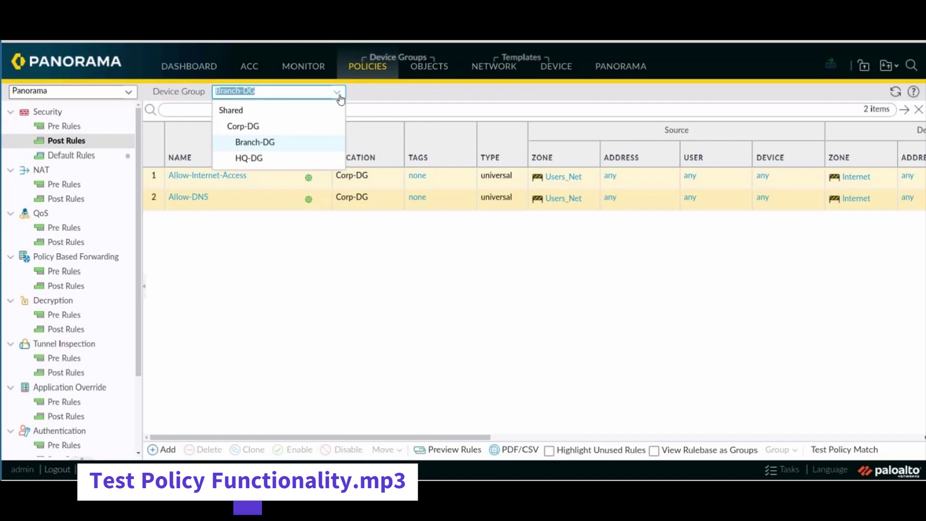
click(250, 158)
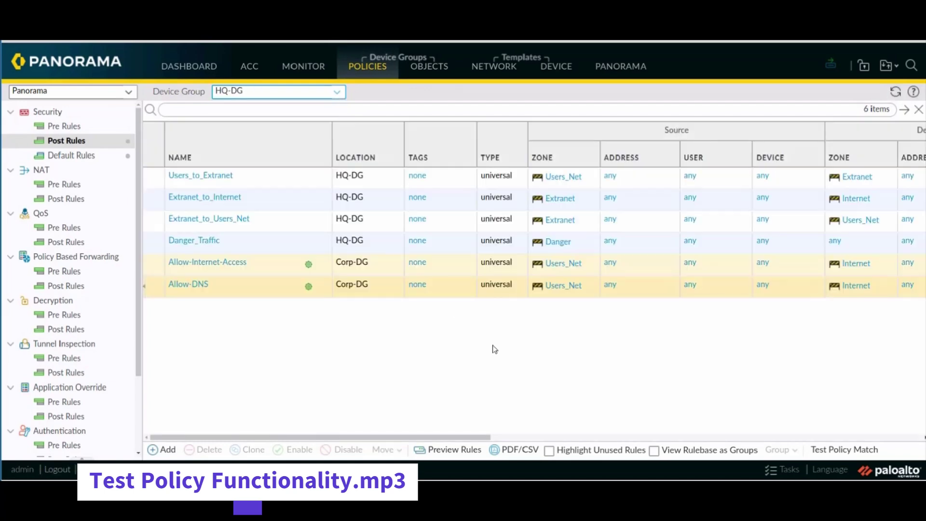
click(235, 294)
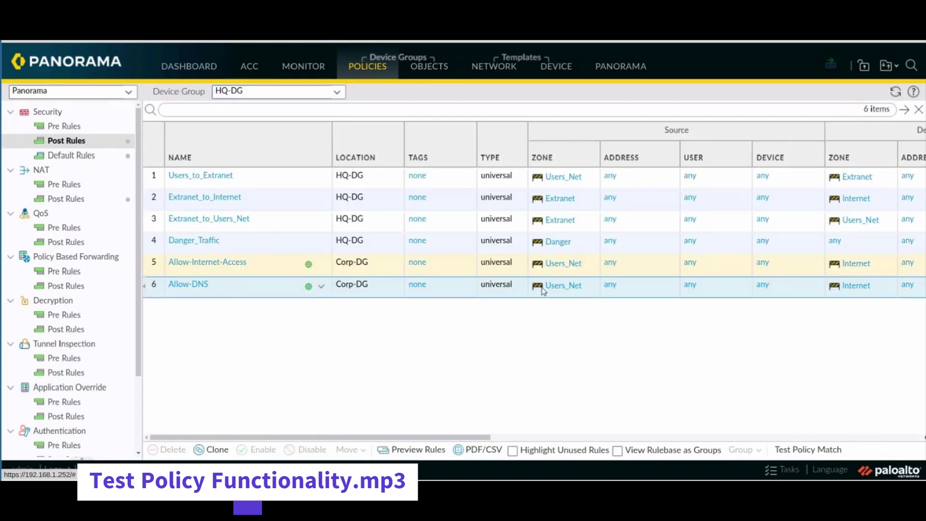
click(338, 93)
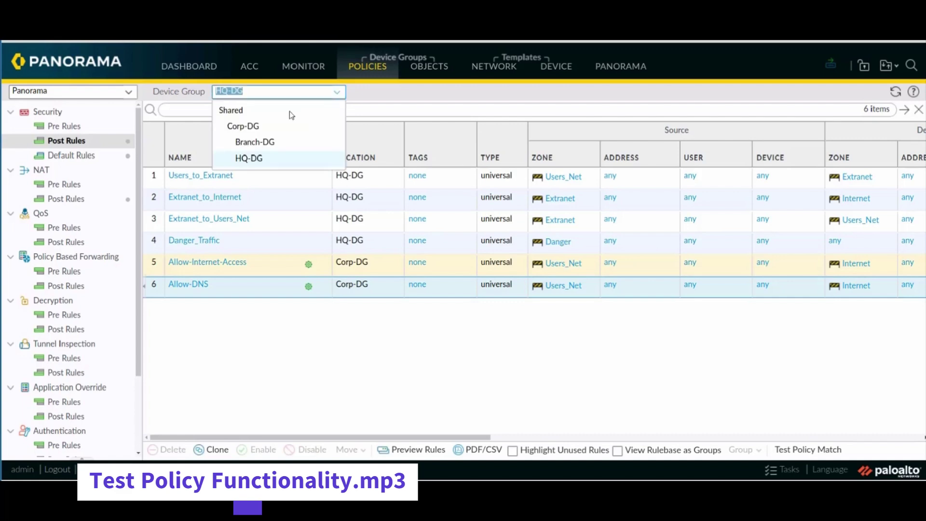
click(257, 128)
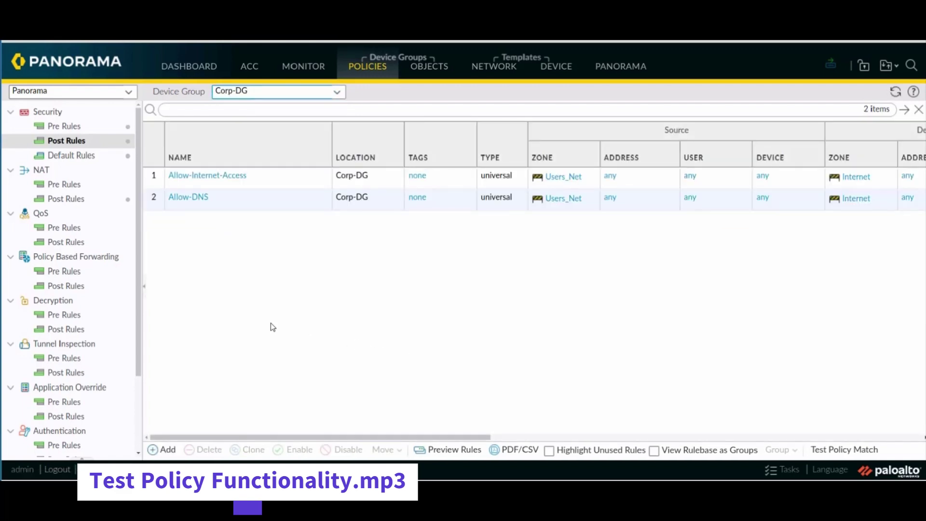
click(195, 198)
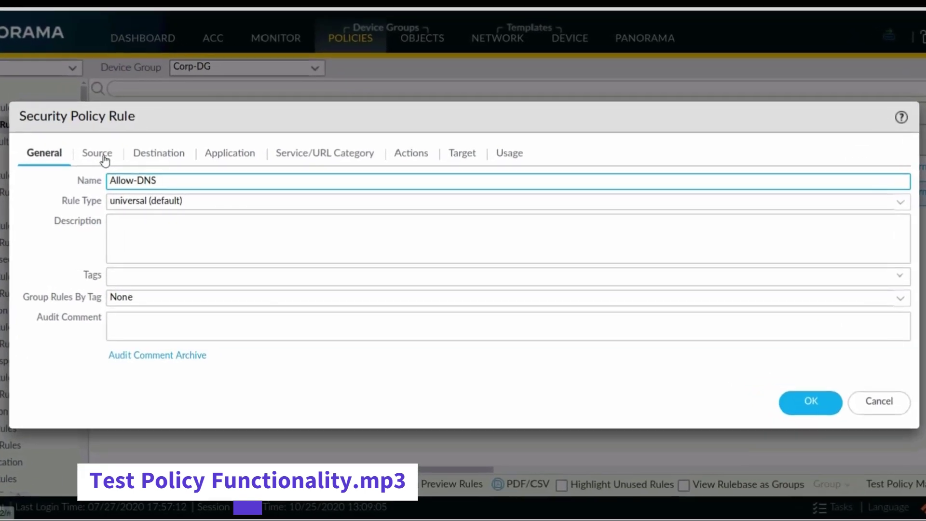
click(149, 164)
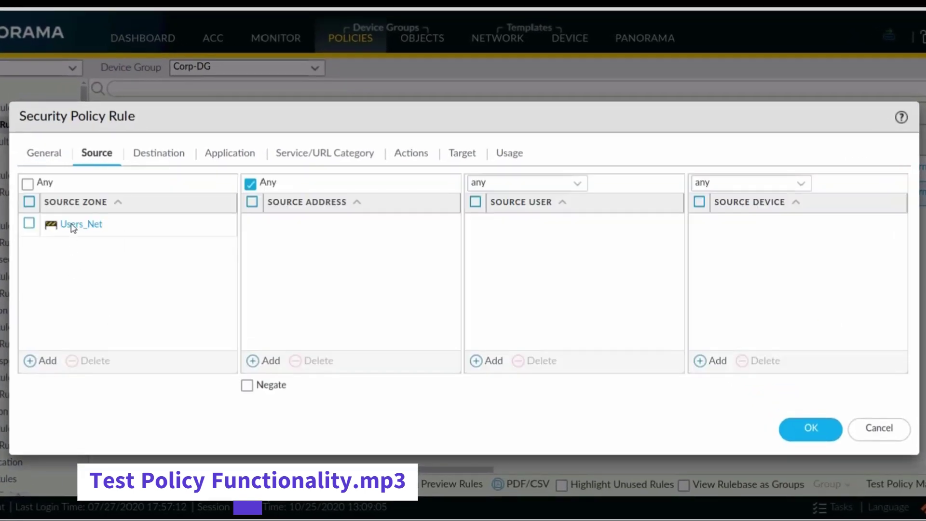
click(159, 152)
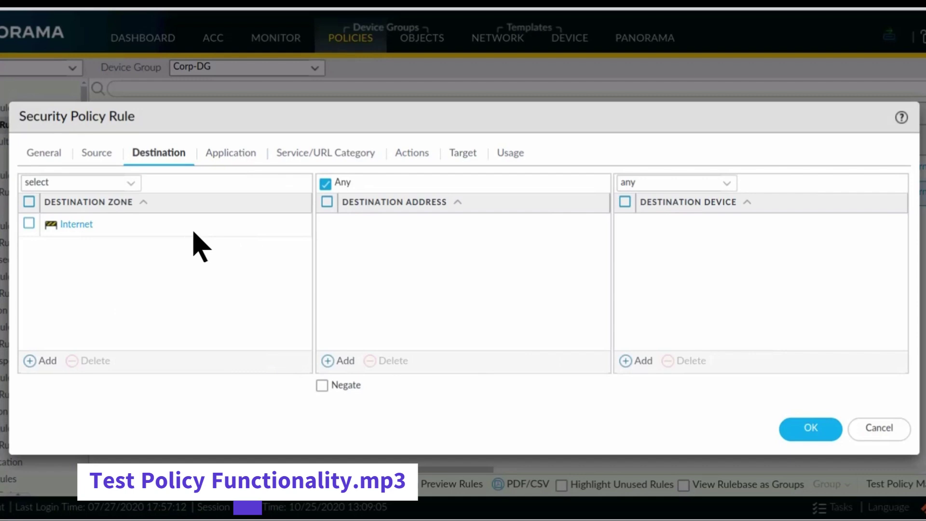
click(238, 153)
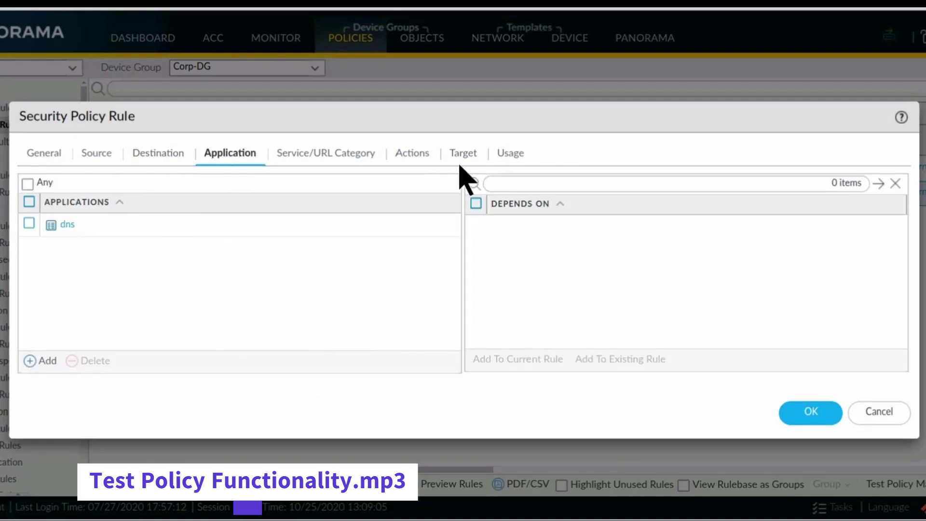
click(419, 154)
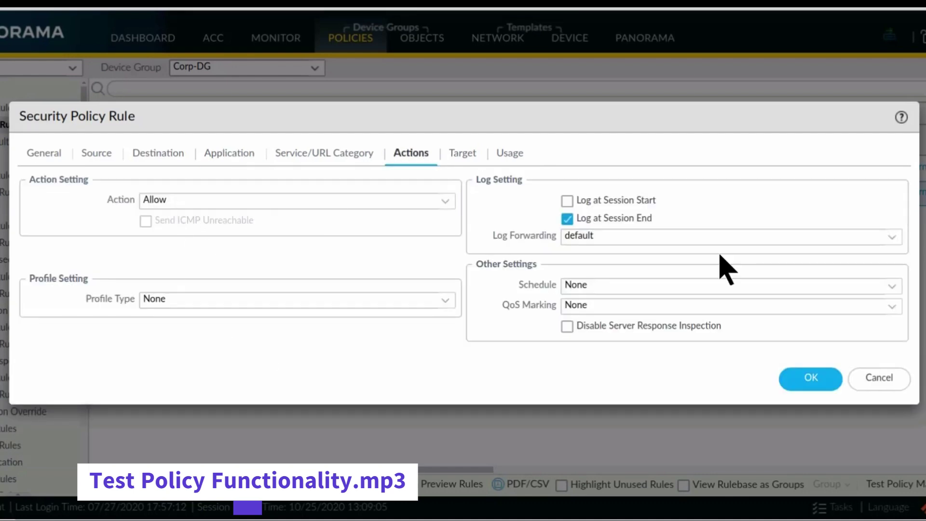
click(887, 381)
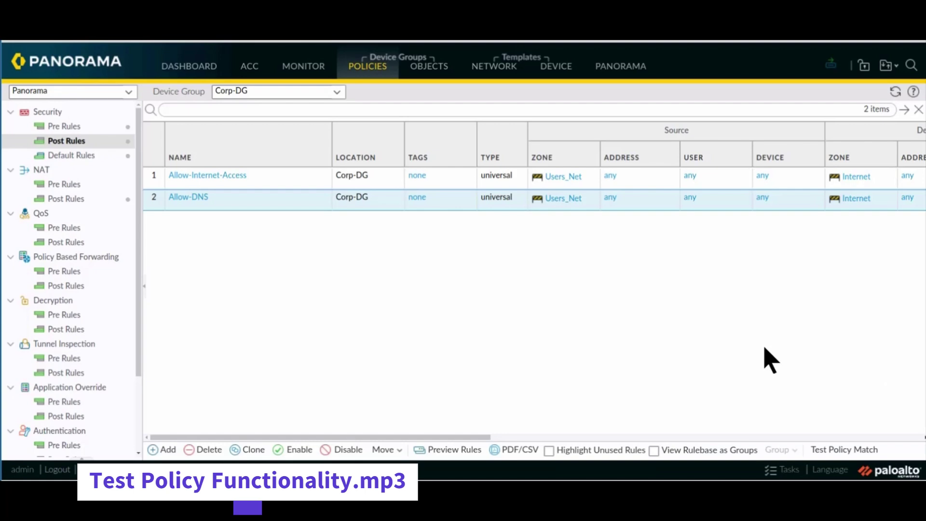
- Choose Security Policy Match on the Panorama Troubleshooting page
click(634, 72)
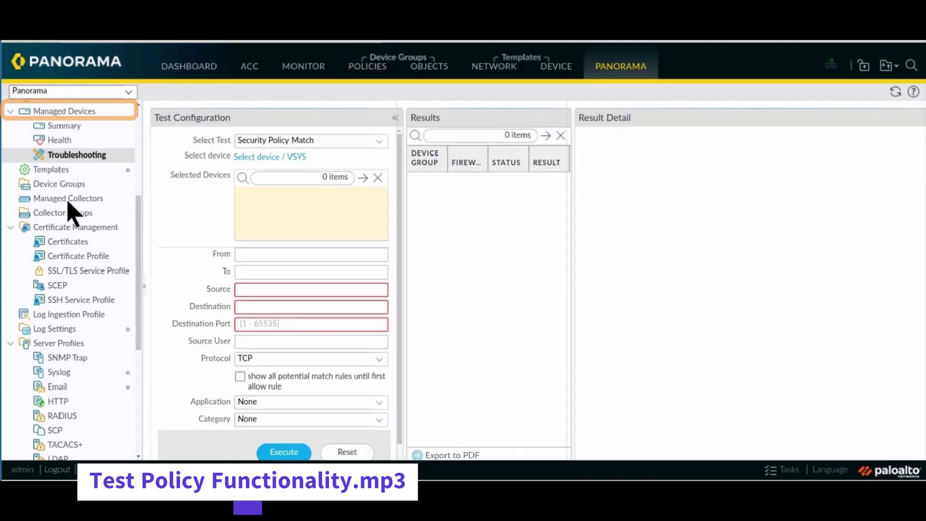
scroll(72, 212, up, 3)
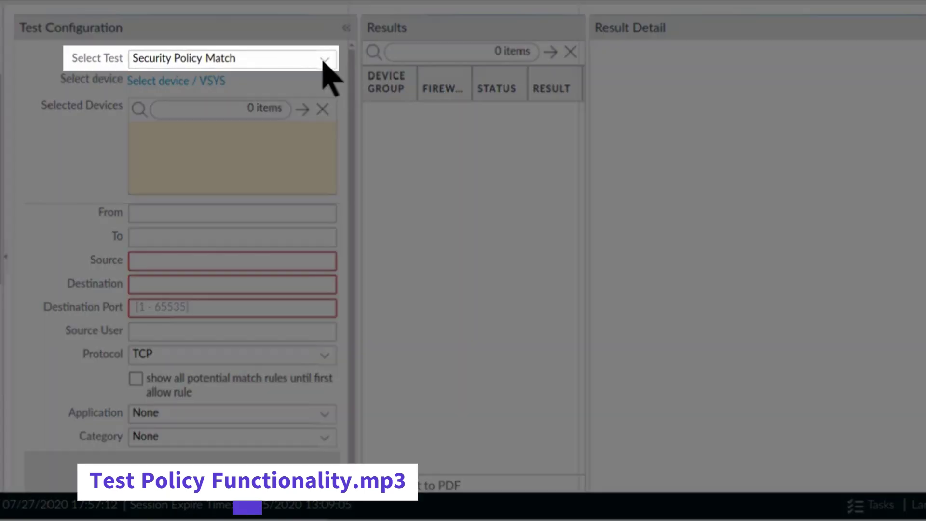
click(379, 140)
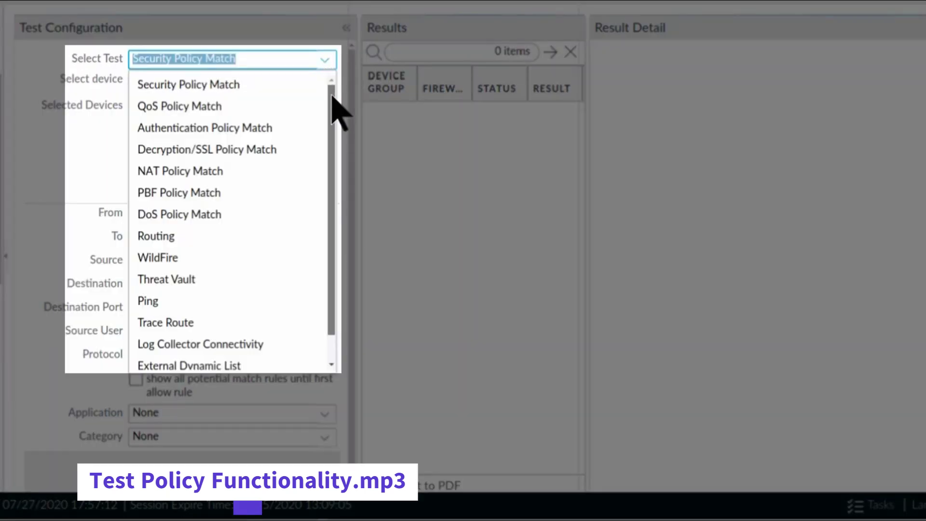
drag(331, 99, 337, 72)
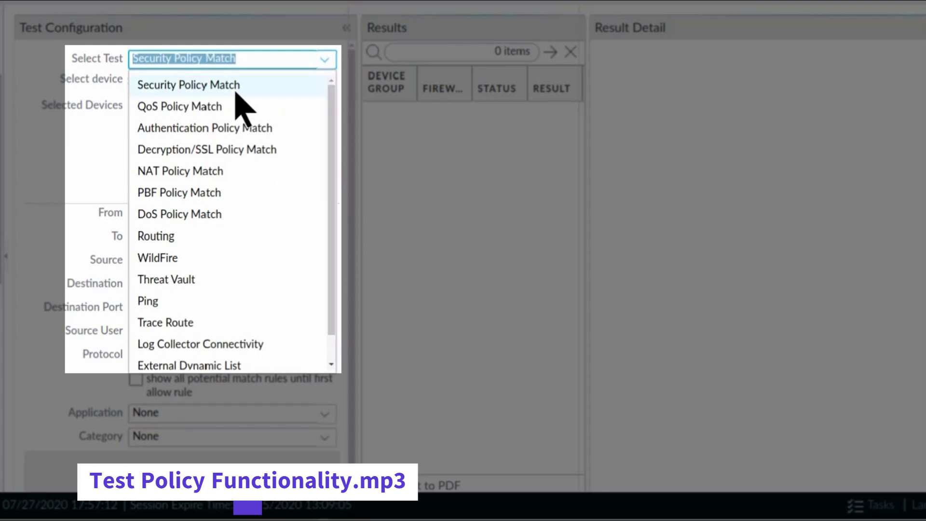
click(251, 89)
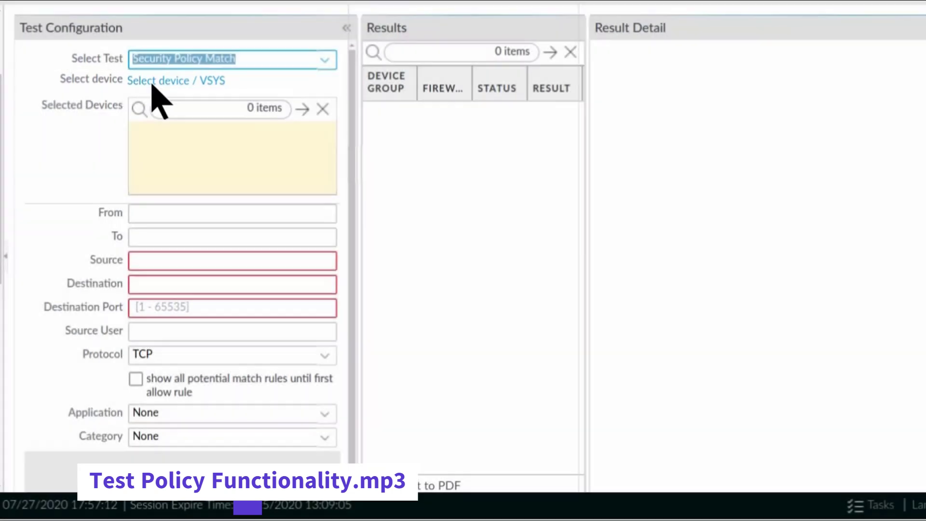
- Target the test at the berlin-fw and chicago-fw firewalls
click(154, 81)
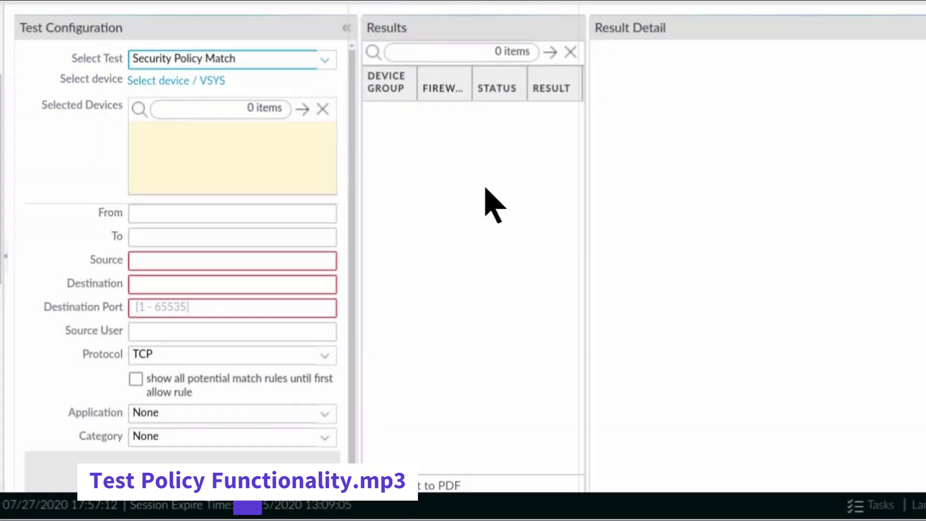
click(307, 109)
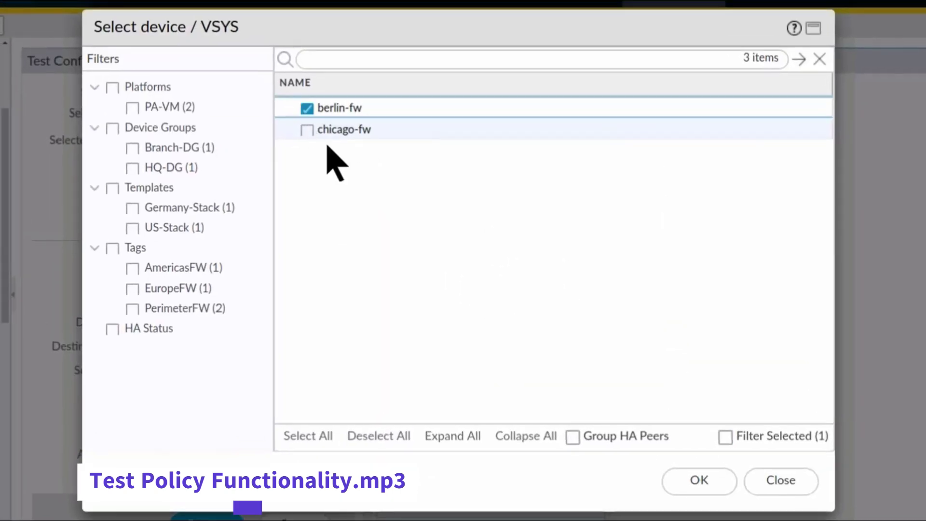
click(306, 130)
click(699, 481)
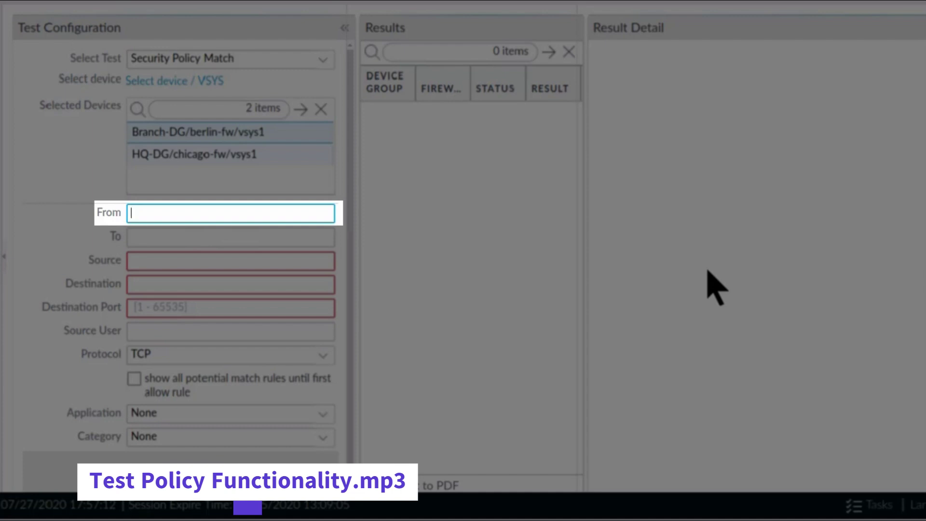
- Enter From zone Users_Net, To zone Internet and source 192.168.1.45
text(Users_Net)
key(Tab)
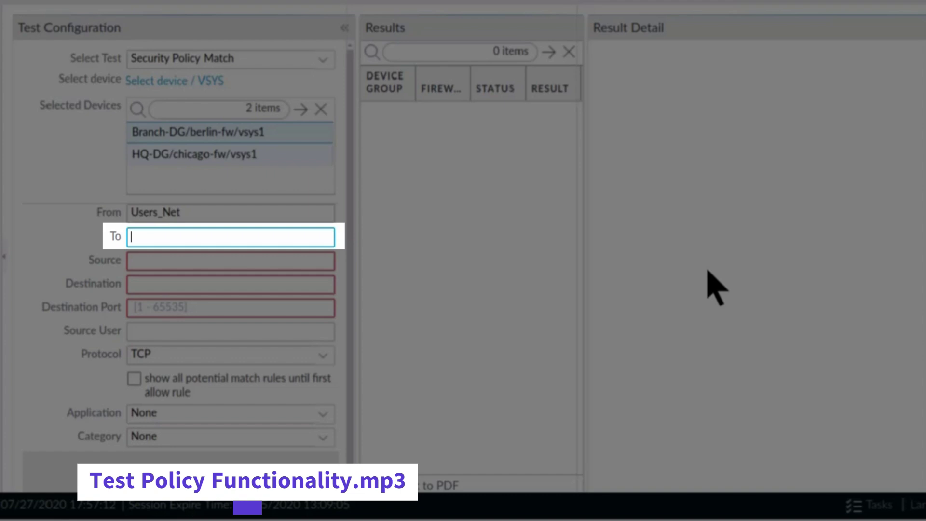
text(Internet)
key(Tab)
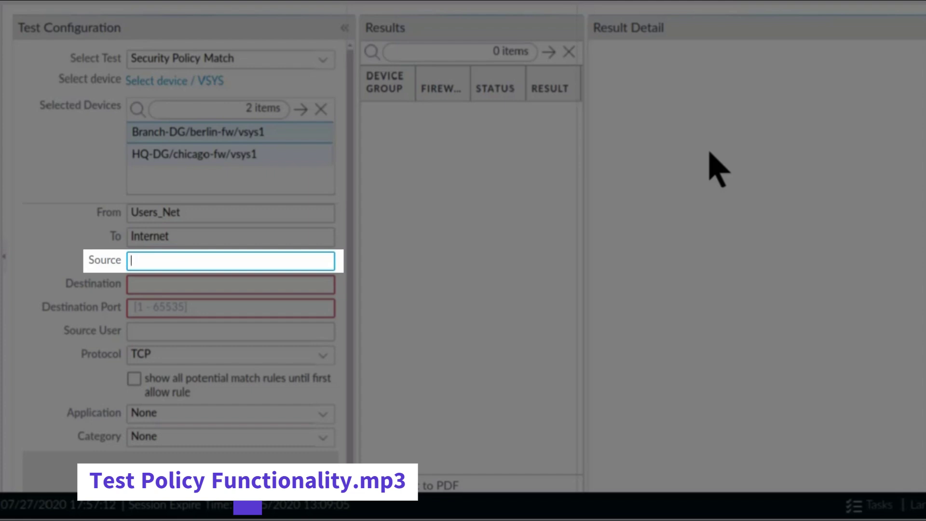
text(192.1)
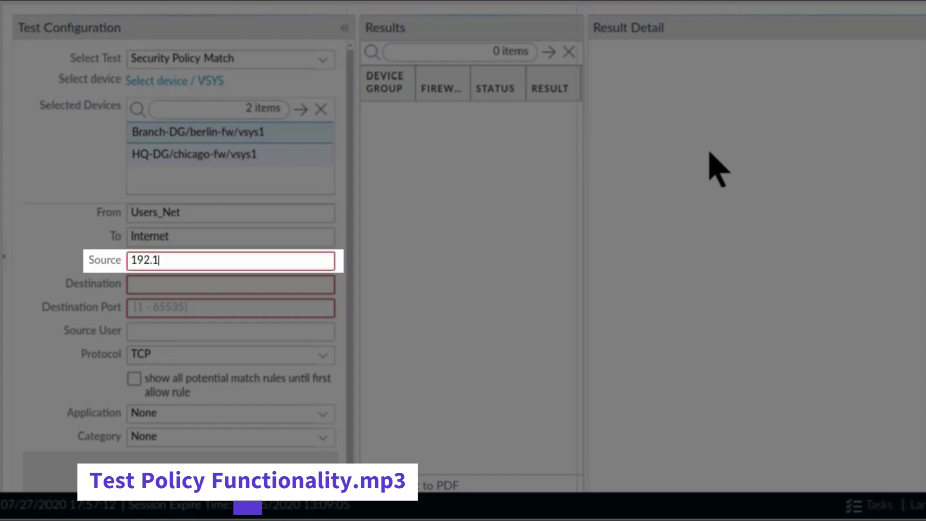
text(68.1.45)
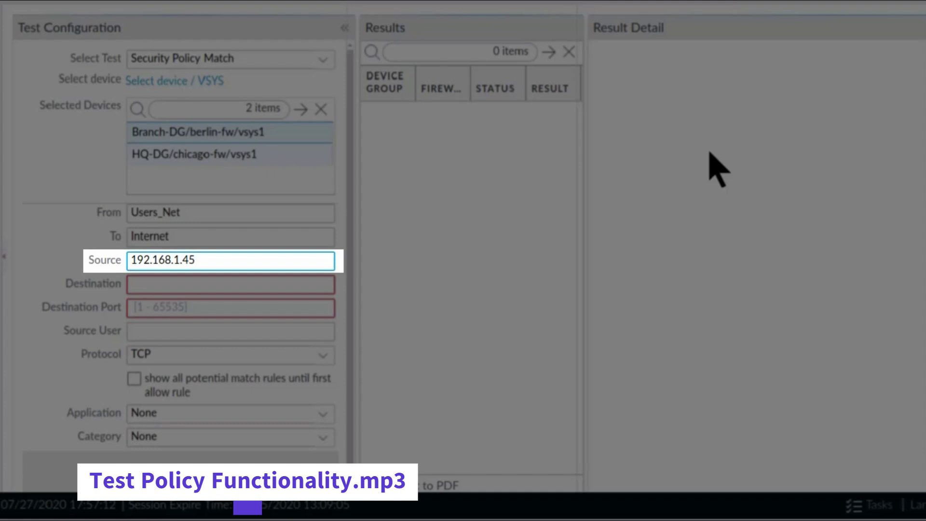
- Enter destination 8.8.8.8, destination port 53 and protocol UDP
click(166, 285)
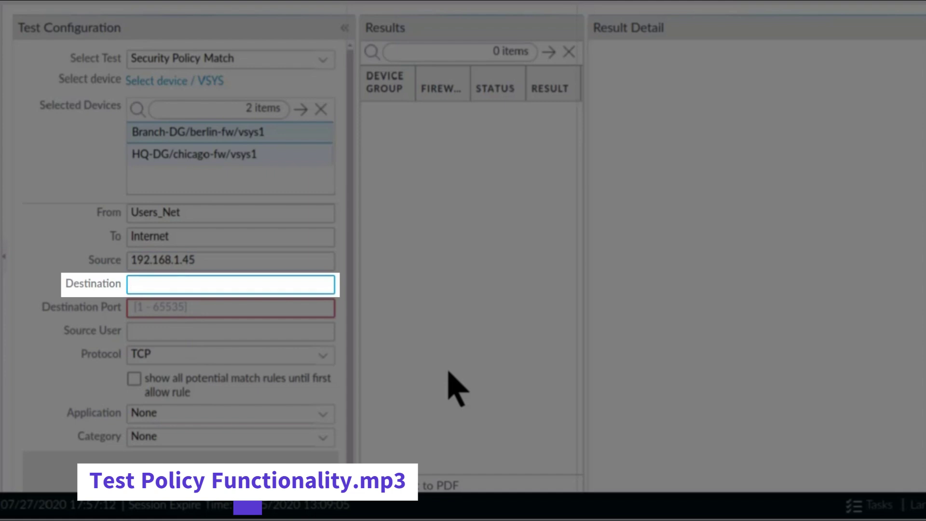
text(8.8.8.8)
click(213, 304)
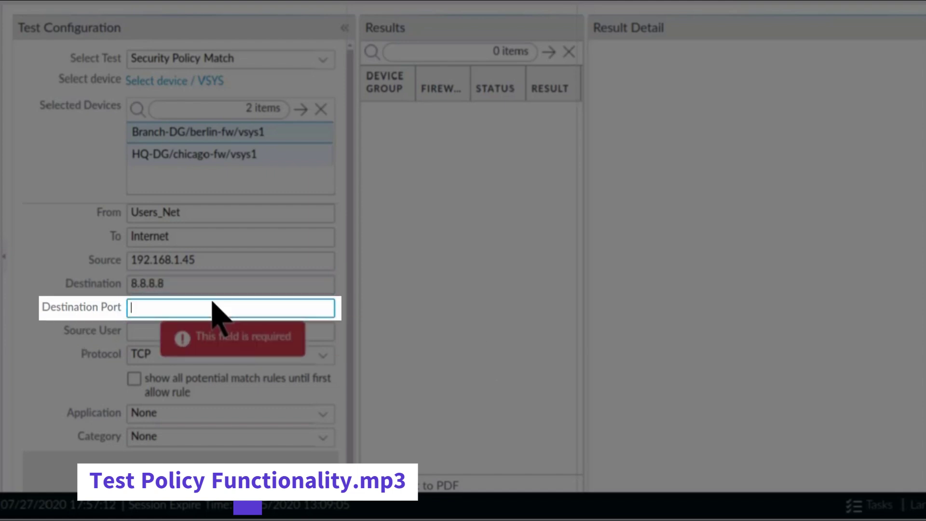
text(53)
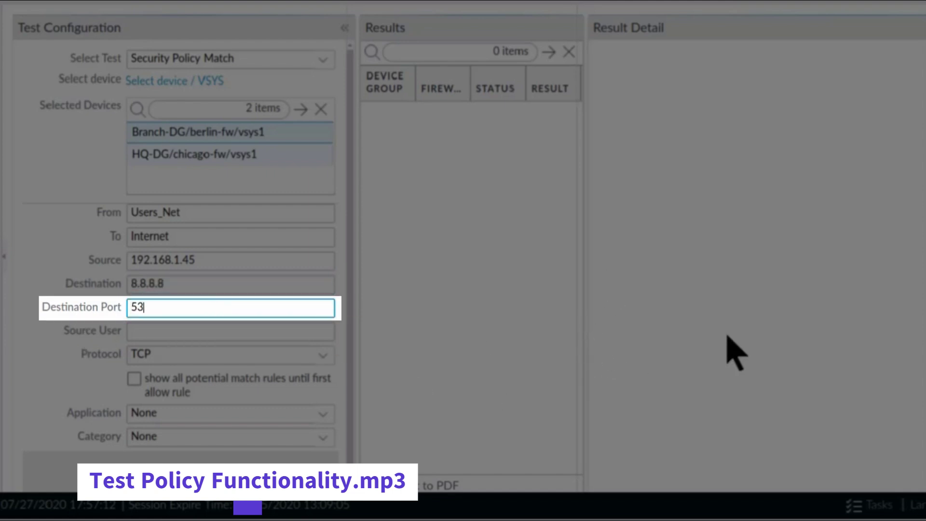
click(322, 358)
click(183, 404)
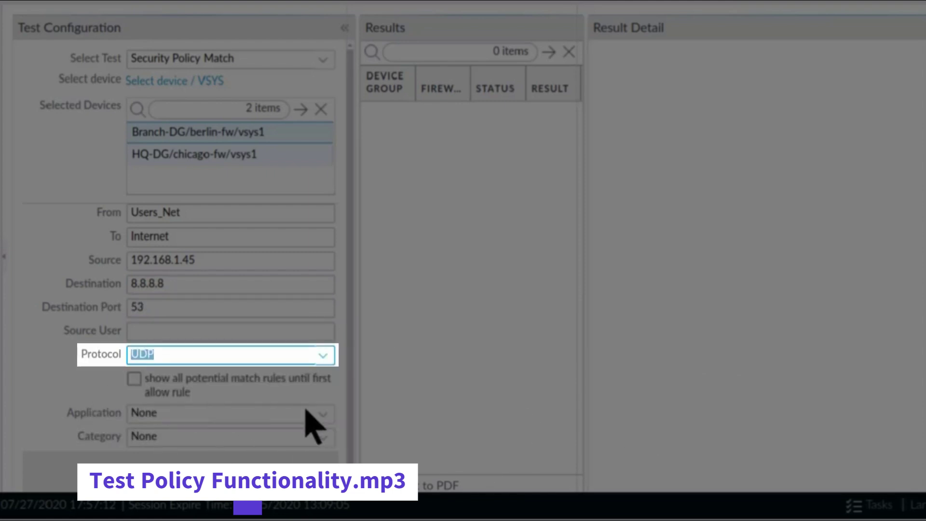
click(324, 414)
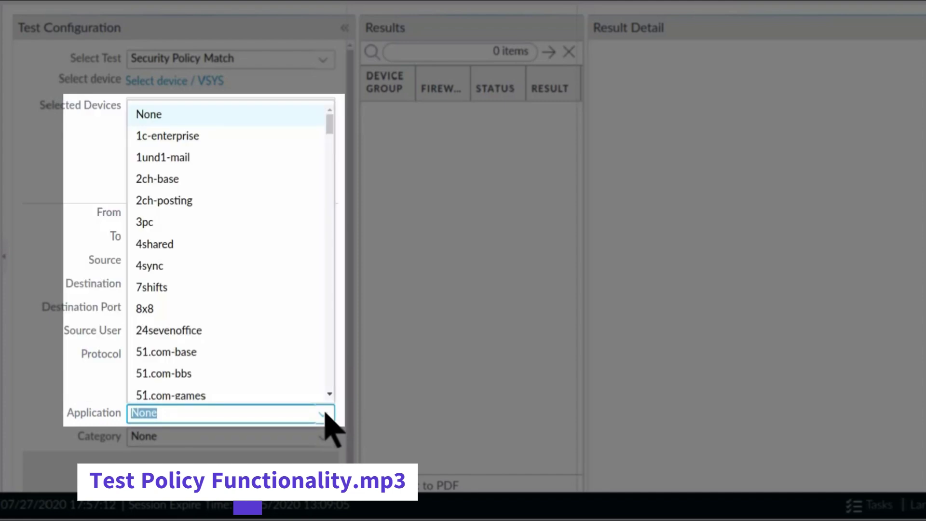
- Set application dns, run the test, and show berlin-fw's Allow-Internet-Access match detail
text(dns)
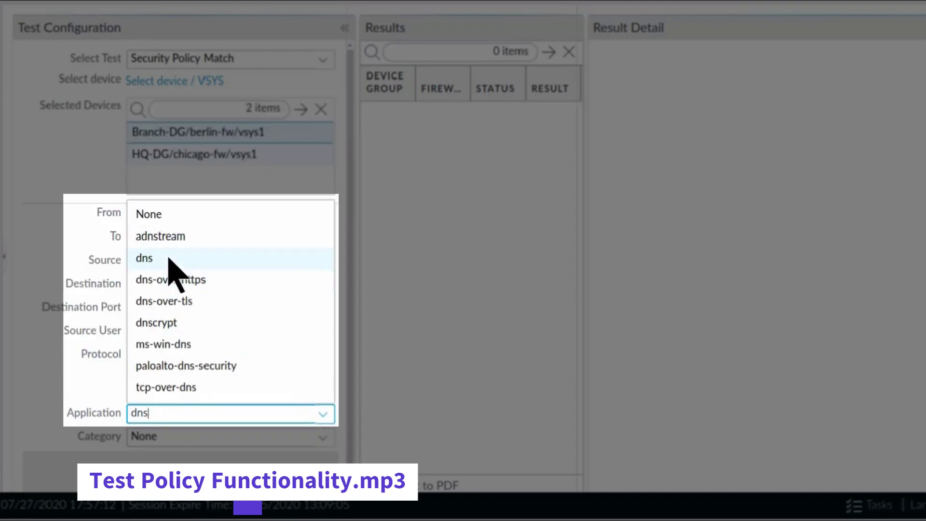
click(169, 259)
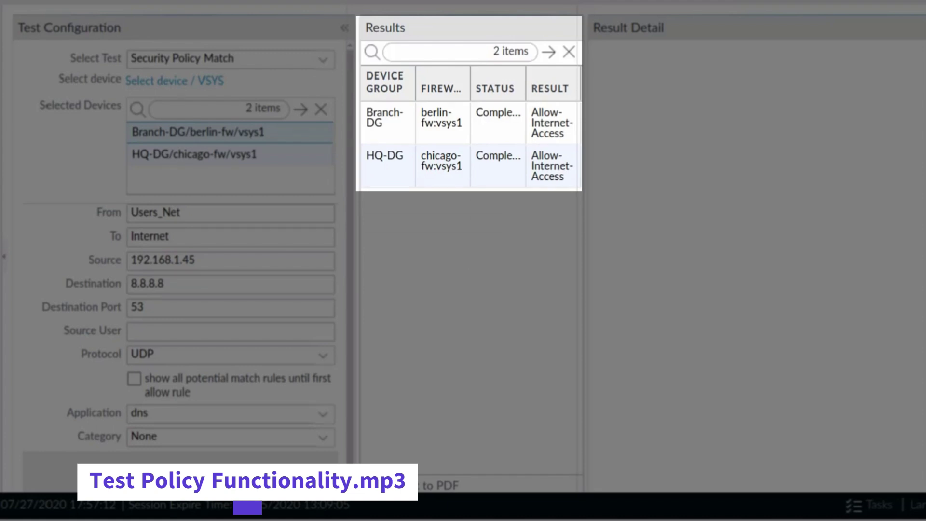
click(431, 128)
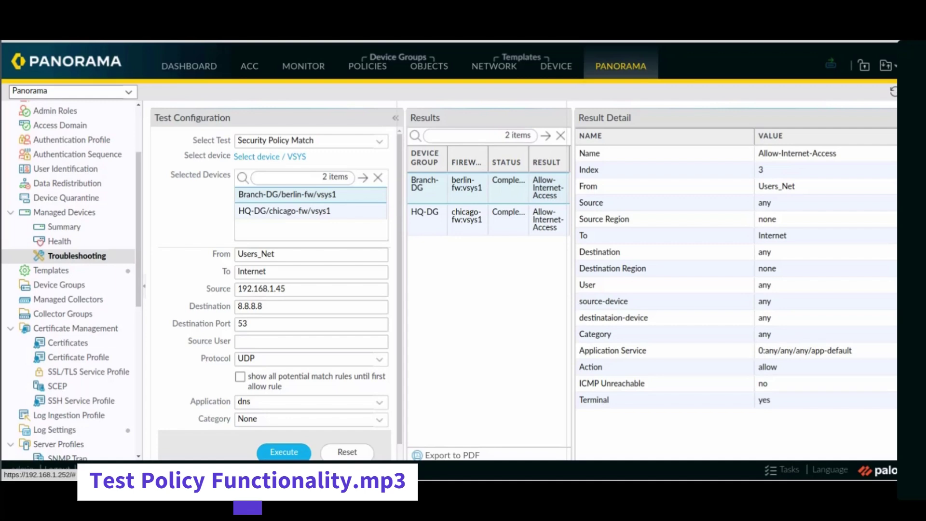
- Load the Combined Rules Preview for chicago-fw under the HQ-DG device group
click(366, 67)
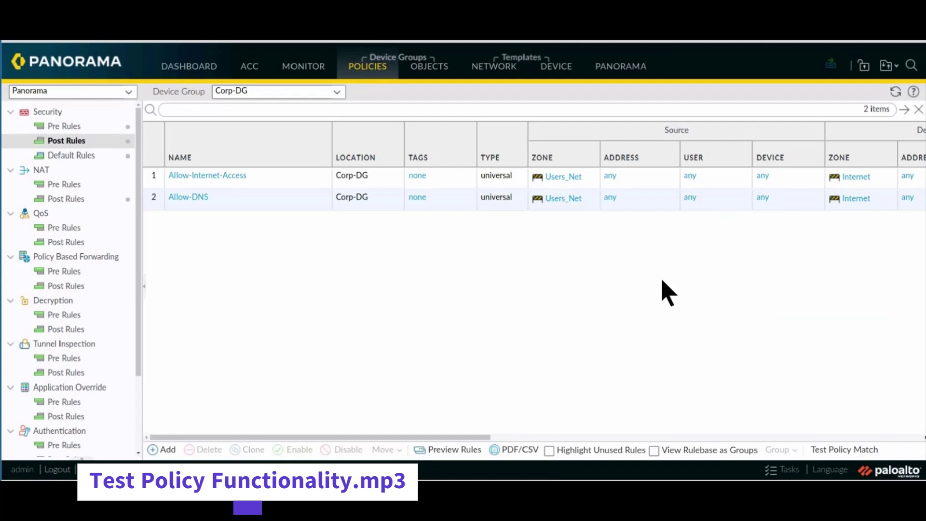
click(456, 452)
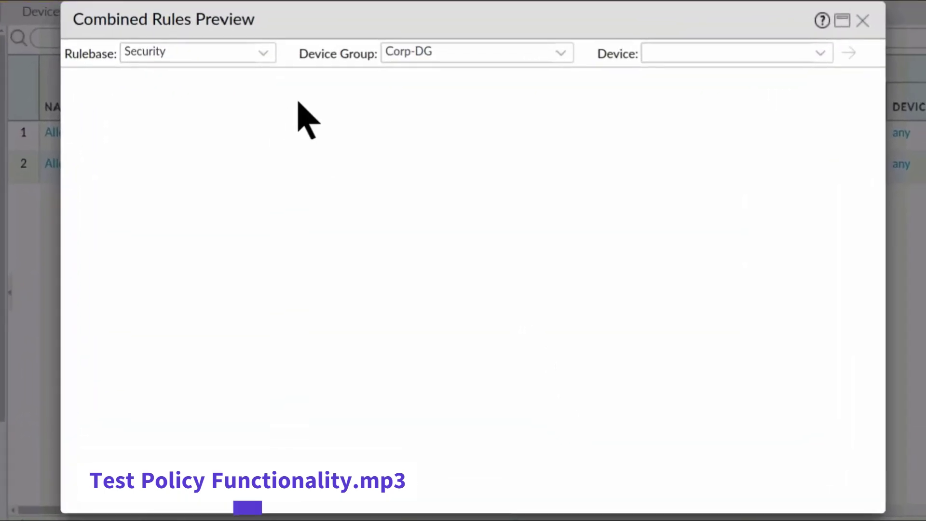
click(560, 53)
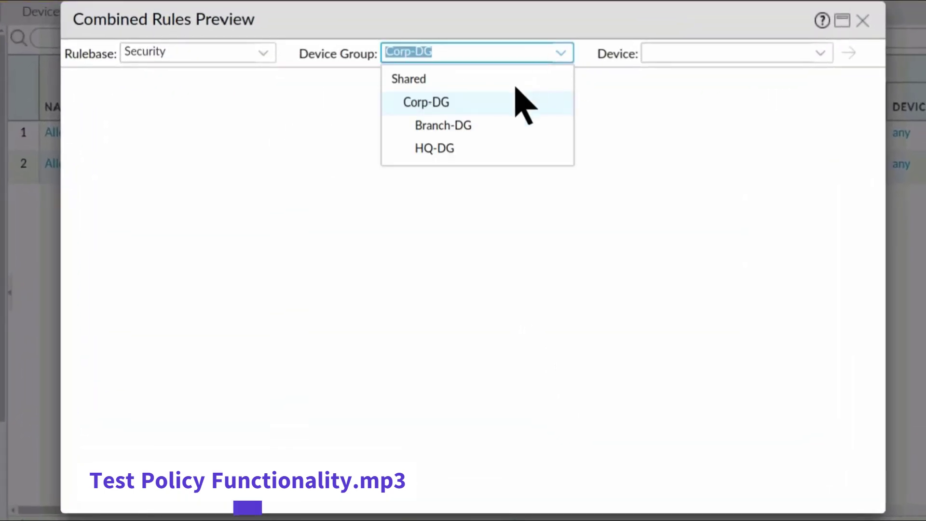
click(476, 147)
click(847, 54)
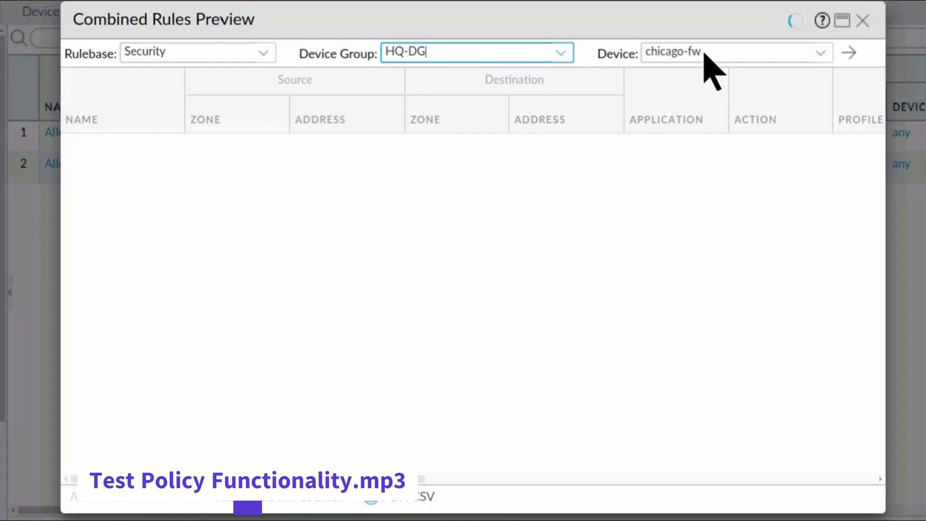
- Compare the Allow-Internet-Access row with the Allow-DNS row listed below it
scroll(213, 352, down, 4)
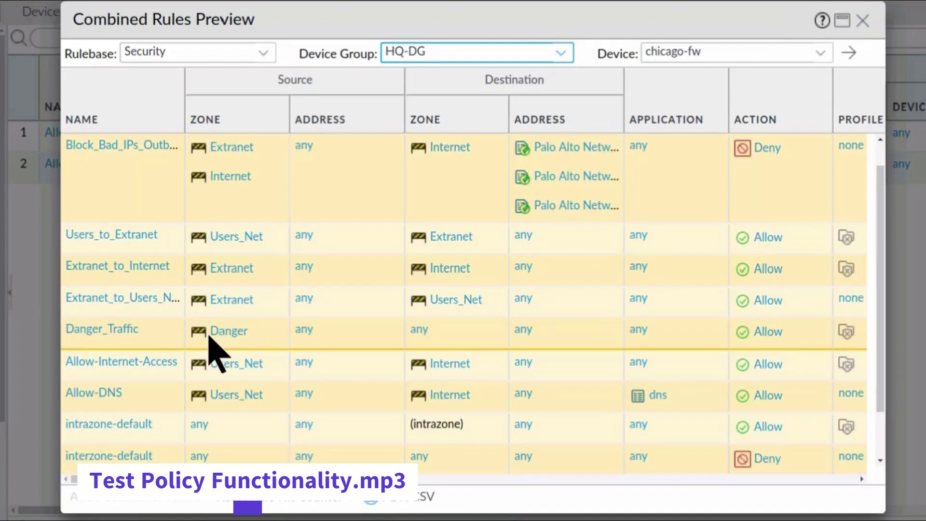
scroll(208, 351, down, 1)
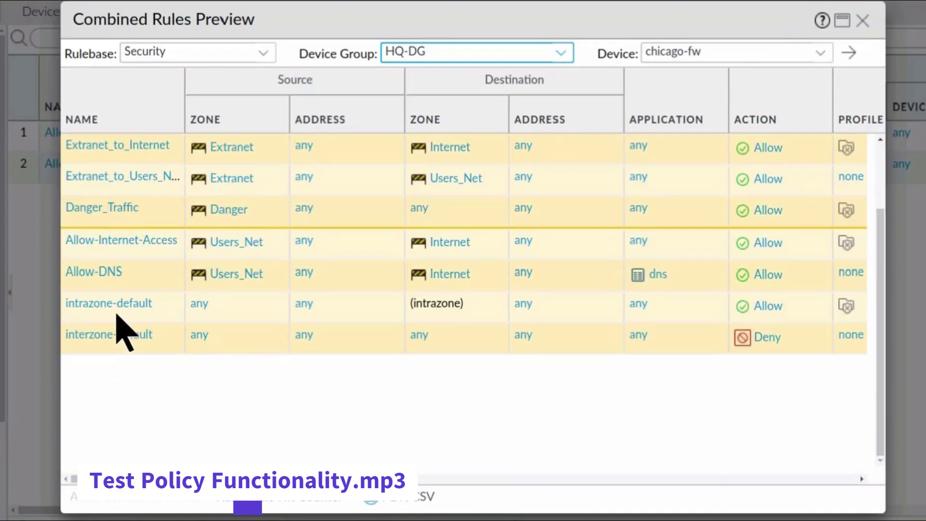
click(128, 283)
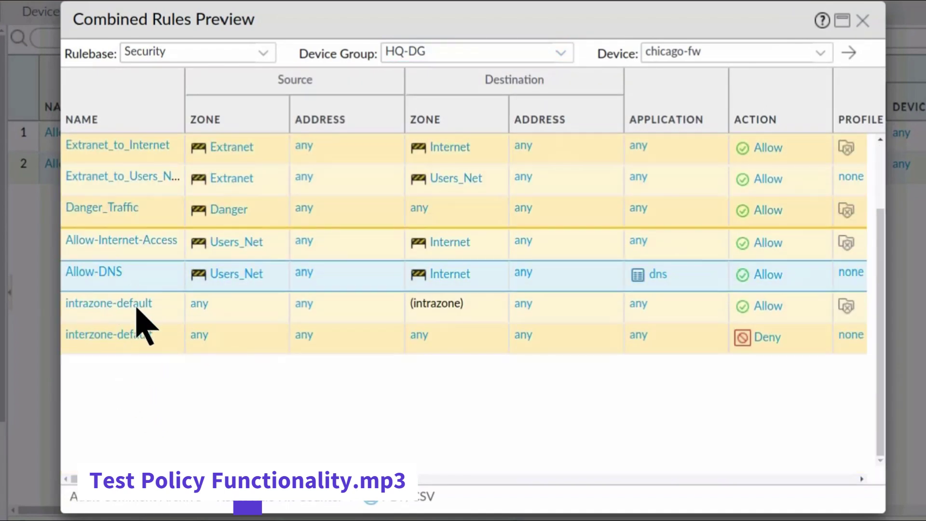
click(341, 254)
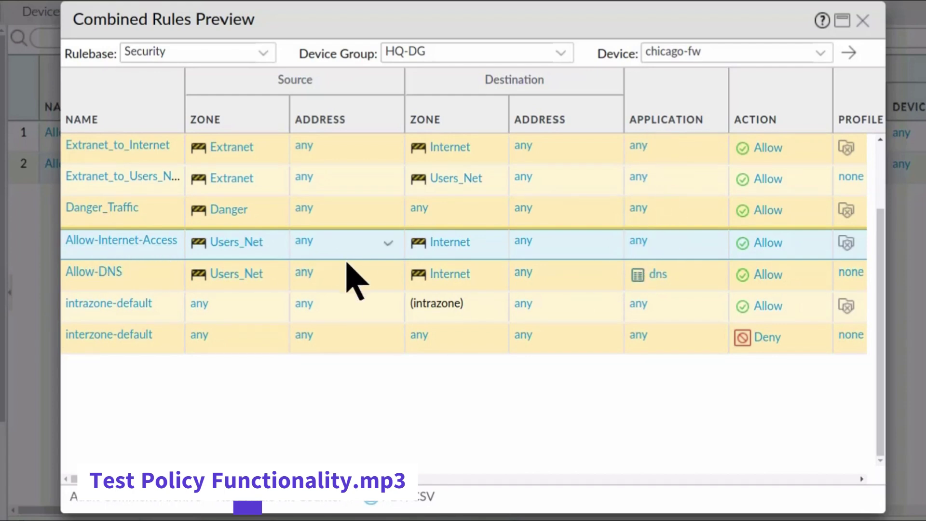
click(349, 282)
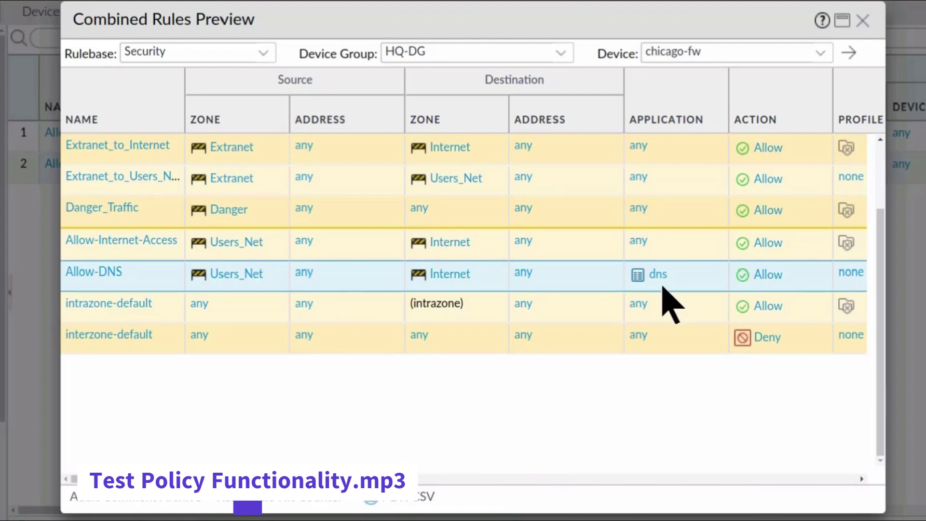
click(352, 250)
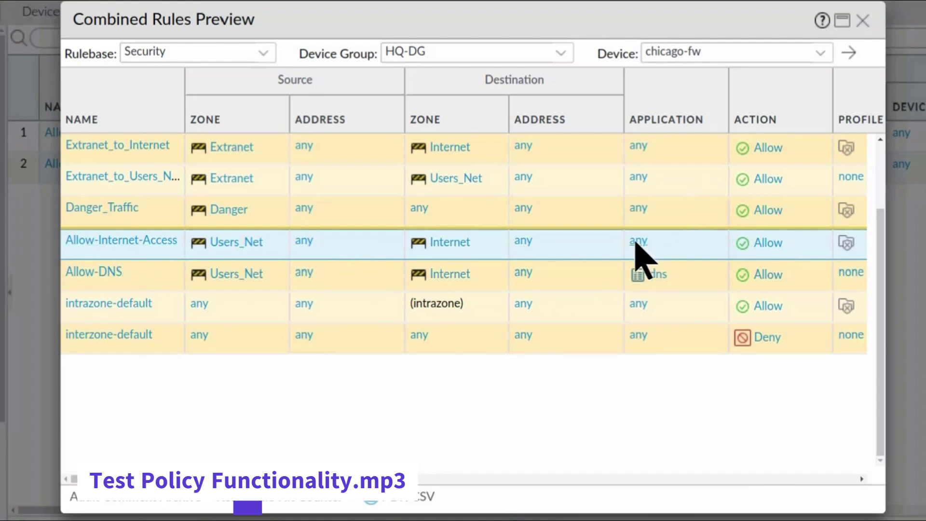
click(546, 283)
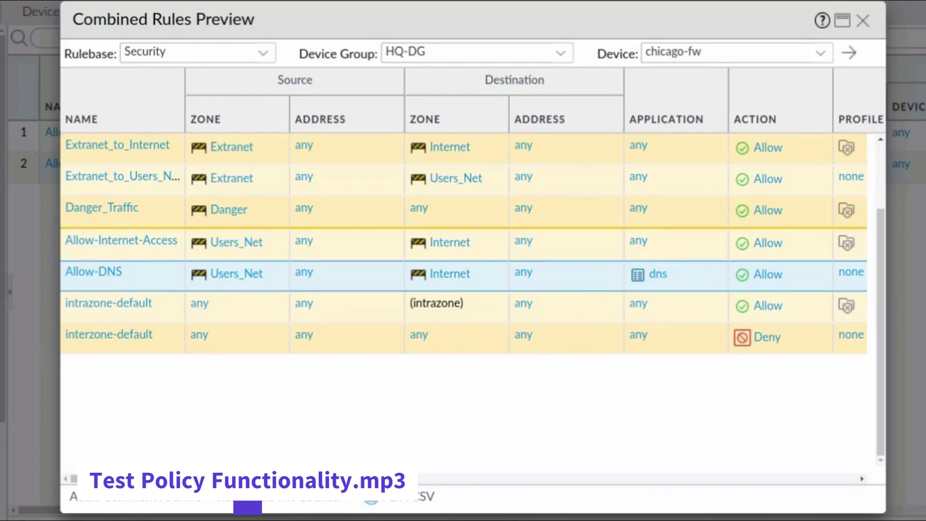
- Close the preview and start a new, empty Test Security Policy Match
click(862, 21)
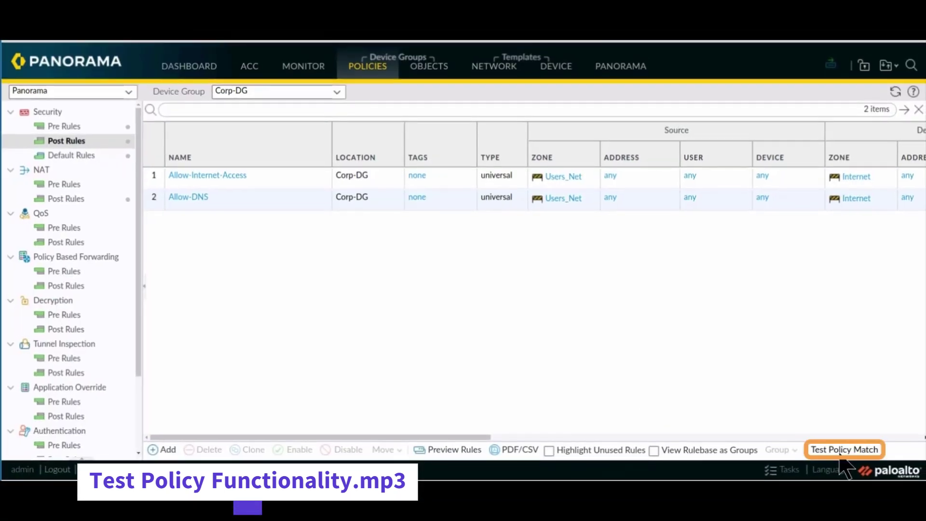
click(839, 451)
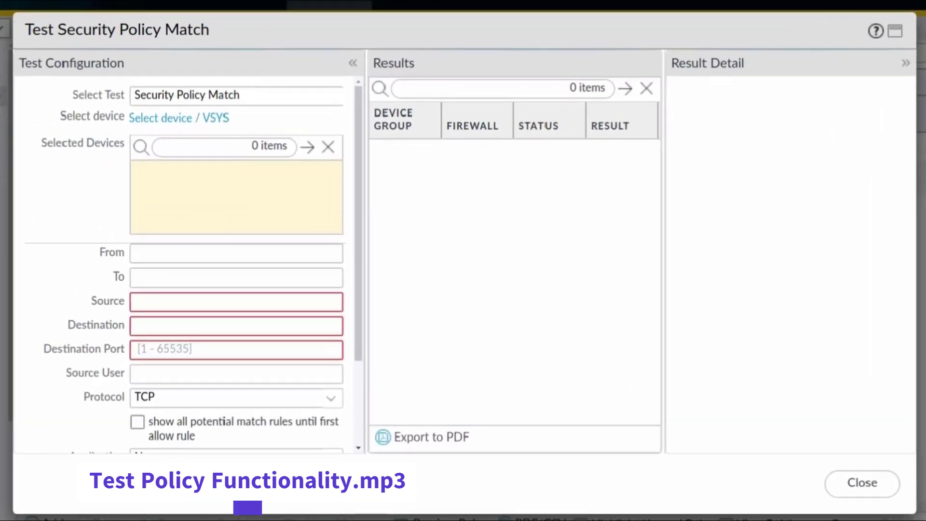
click(273, 100)
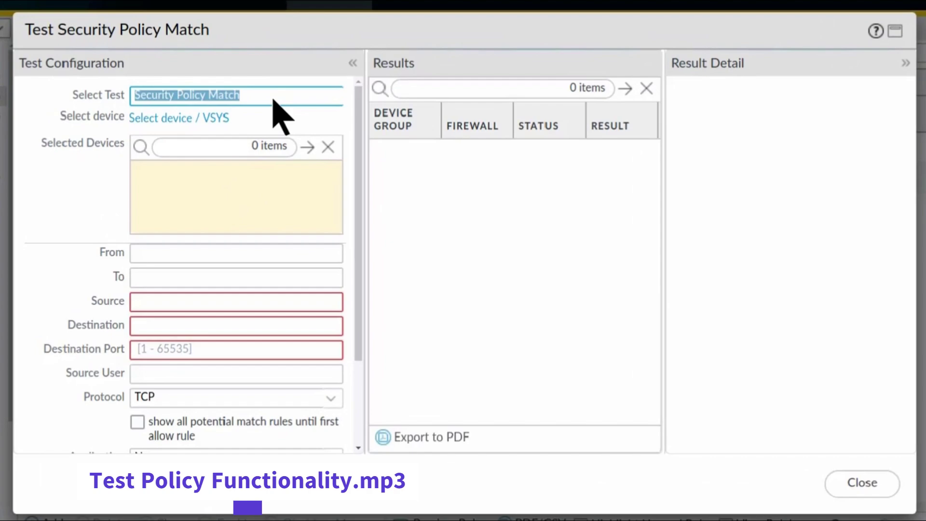